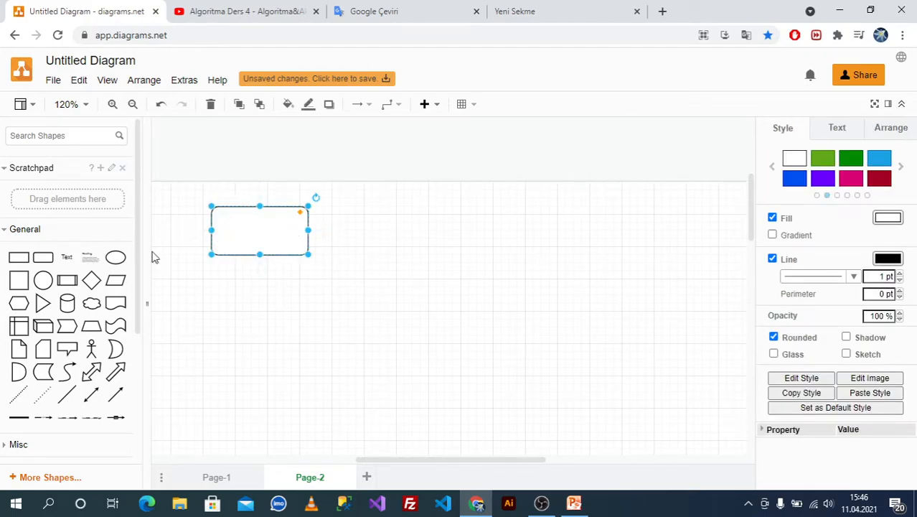
# Label the rounded rectangle on Page-2 with the text "başla".
pyautogui.click(413, 290)
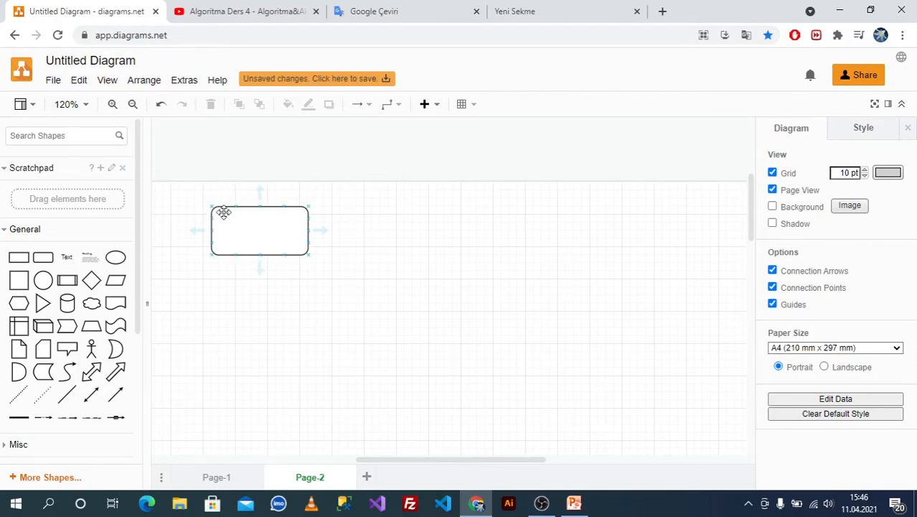
pyautogui.click(269, 232)
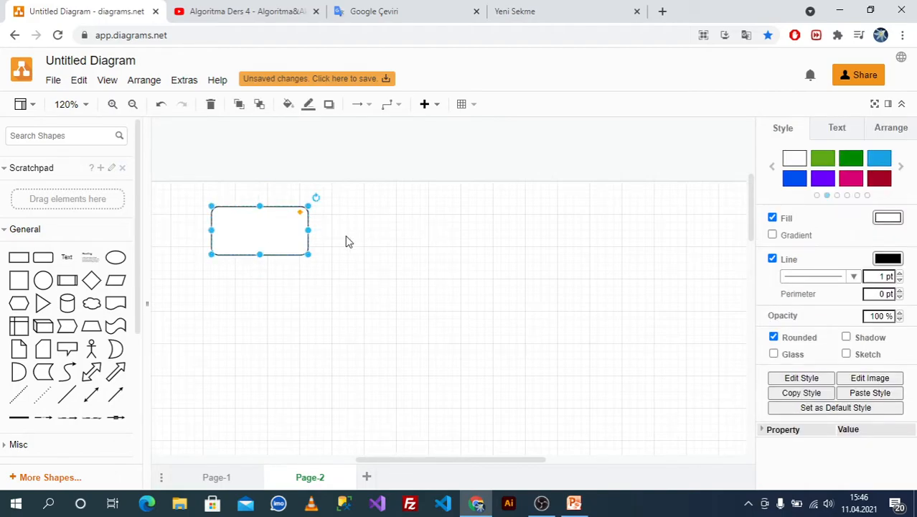
pyautogui.write('başla')
pyautogui.press('Escape')
pyautogui.click(332, 285)
pyautogui.moveTo(23, 261); pyautogui.dragTo(43, 278)
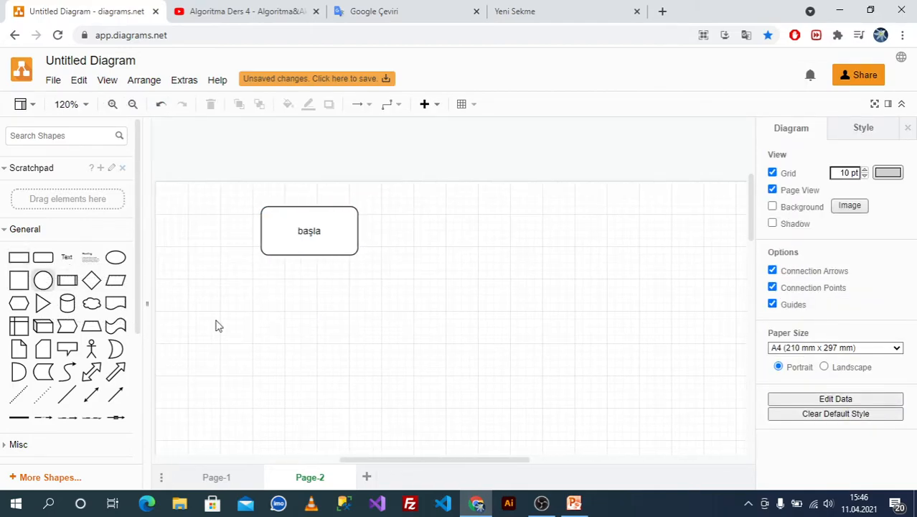
# Switch to the PowerPoint presentation and highlight the algorithm's second line, "Jemi=0, a=0, b=0".
pyautogui.click(574, 503)
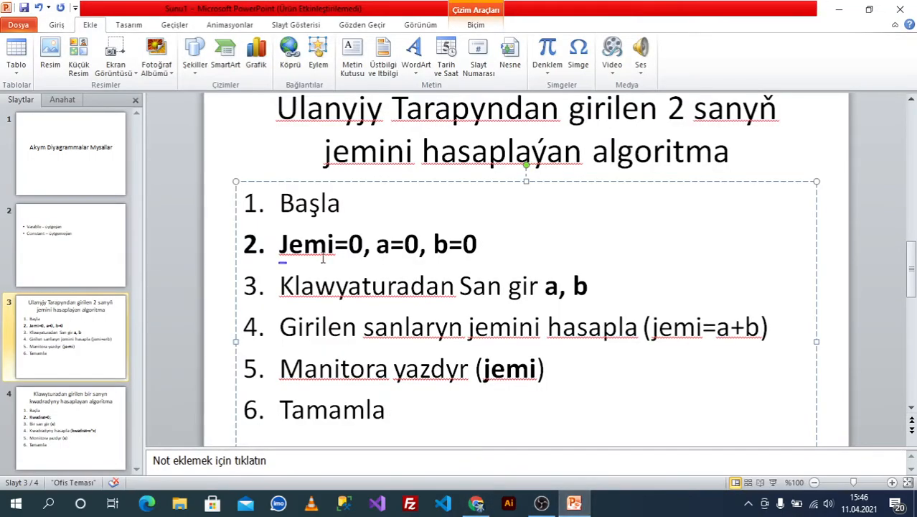
pyautogui.click(485, 504)
pyautogui.click(573, 503)
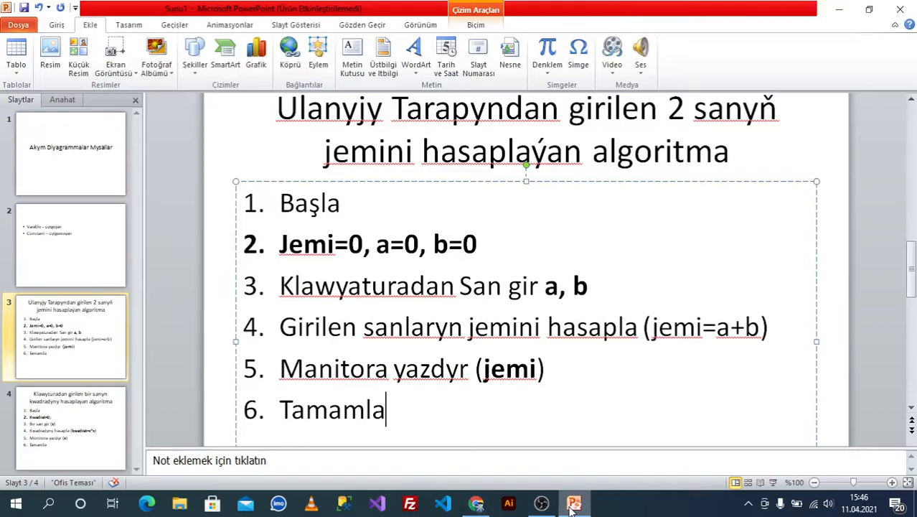
pyautogui.doubleClick(475, 247)
pyautogui.keyDown('shift'); pyautogui.click(277, 246); pyautogui.keyUp('shift')
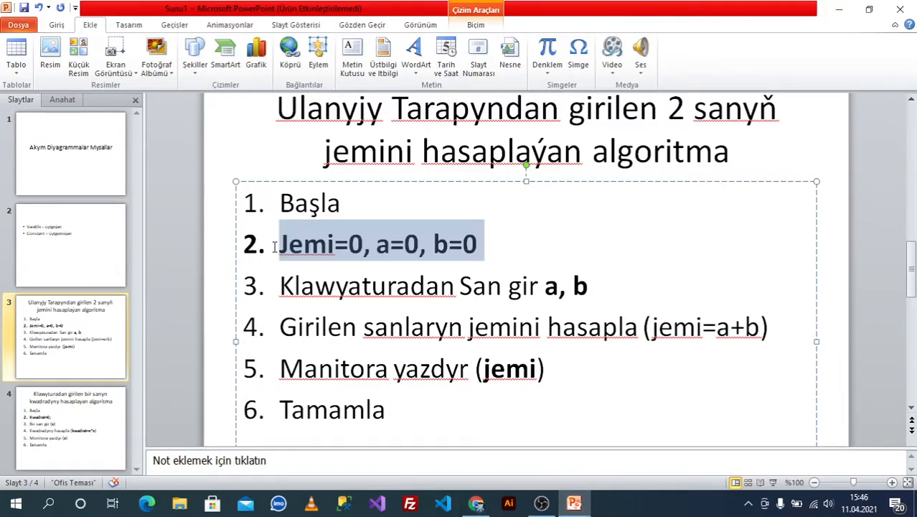
# Return to the diagram in Chrome and add a rectangle below the başla box labelled "Jemi=0, a=0; b=0;".
pyautogui.click(476, 503)
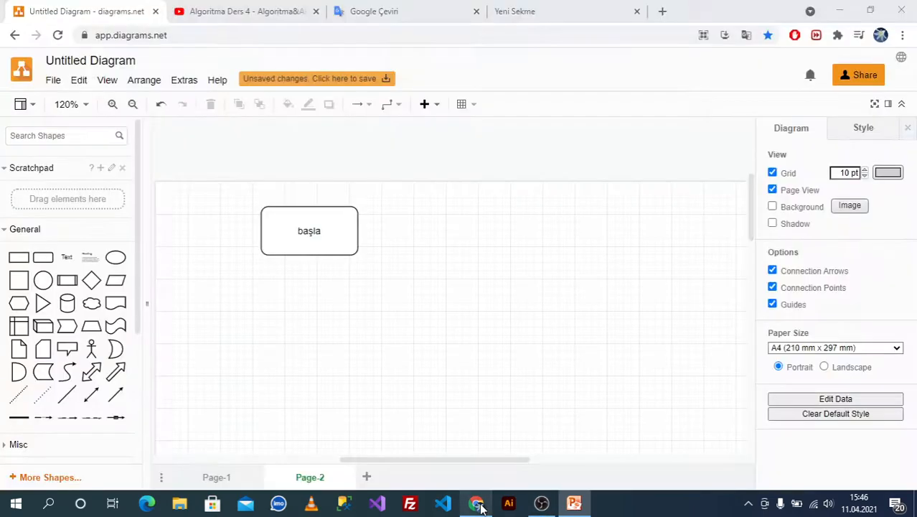
pyautogui.moveTo(26, 257); pyautogui.dragTo(263, 292)
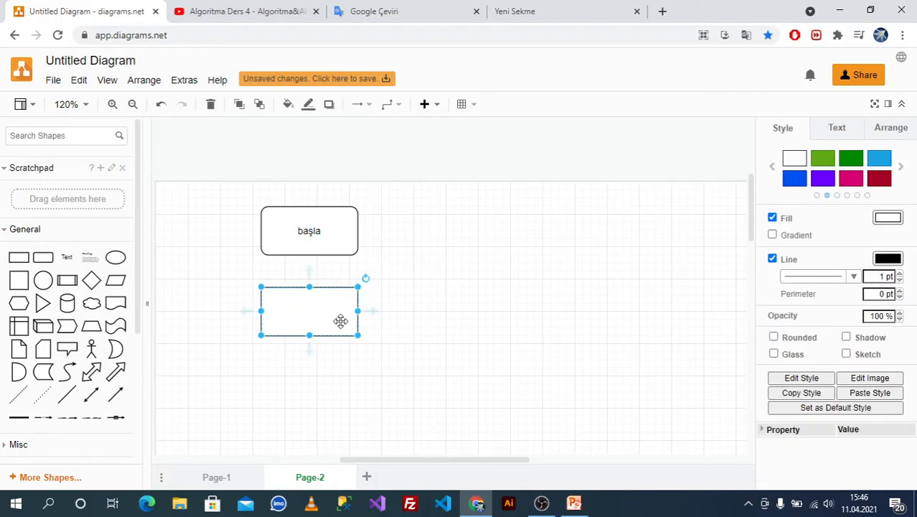
pyautogui.write('Jem')
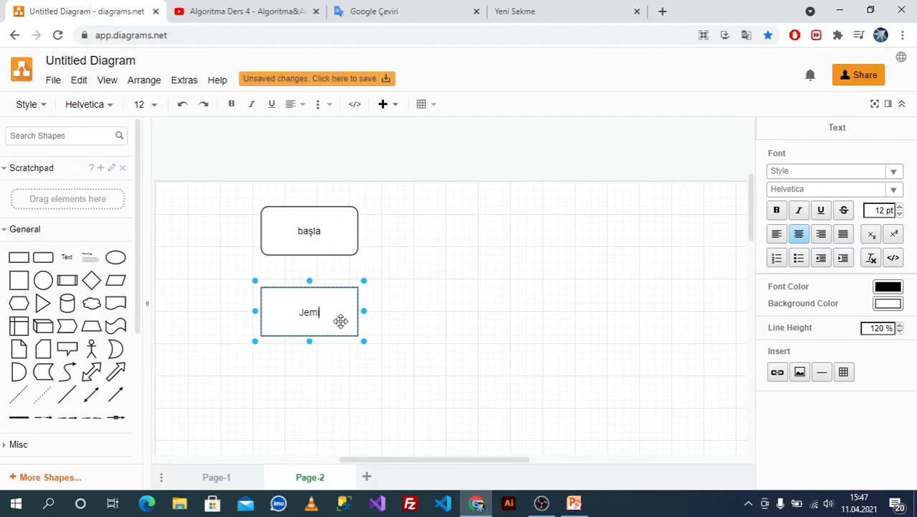
pyautogui.write('i=0, a=0; b')
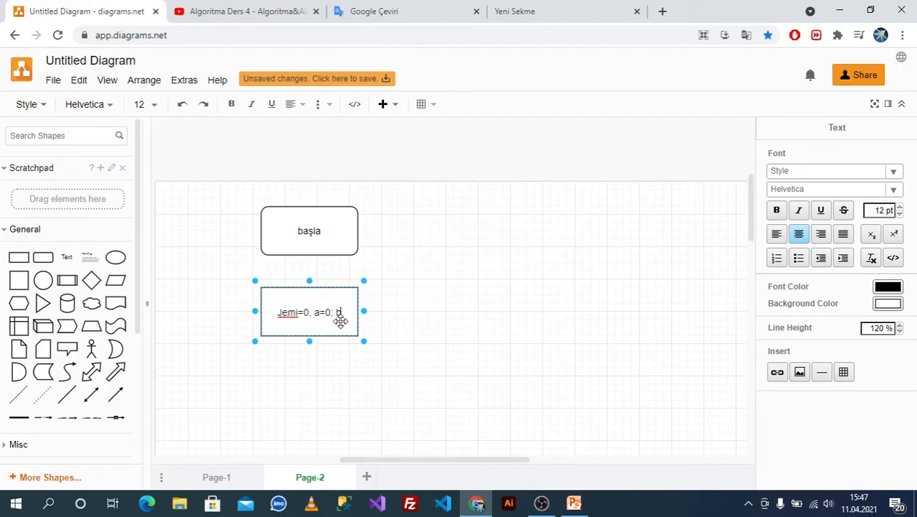
pyautogui.write('a')
pyautogui.write('0')
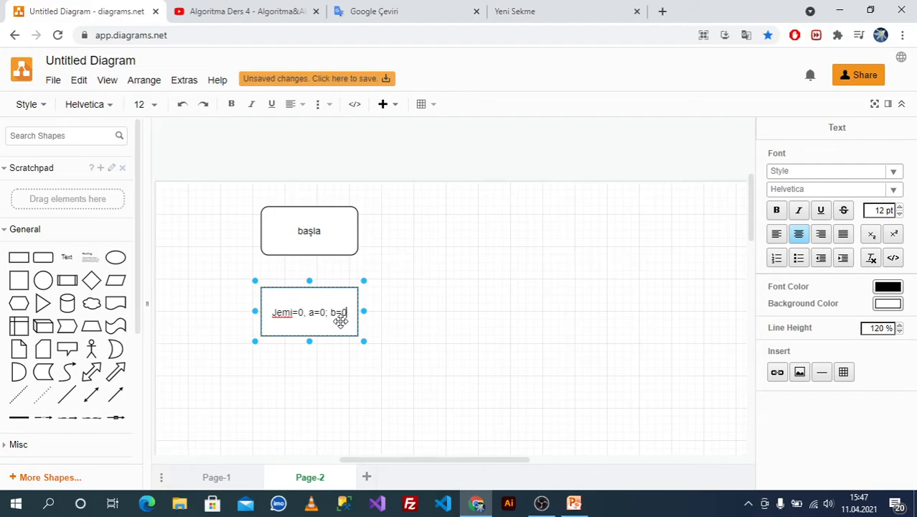
pyautogui.write(';')
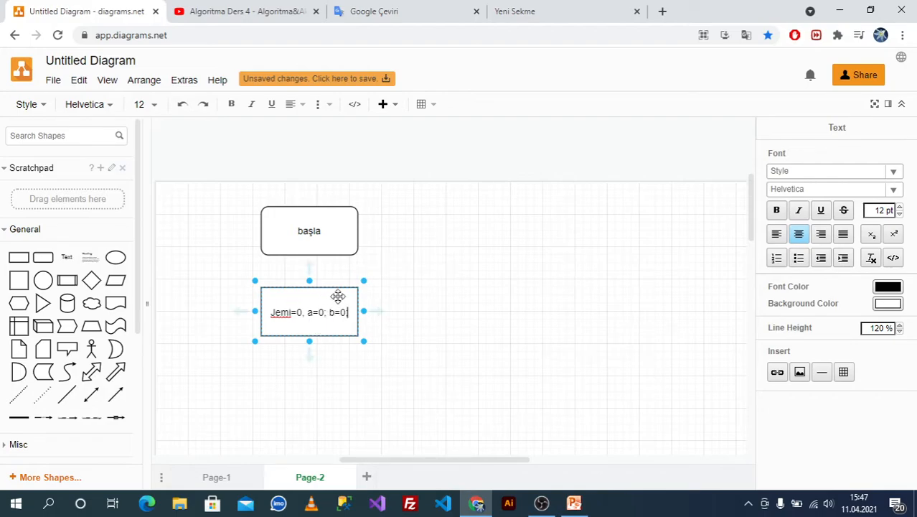
pyautogui.press('BackSpace')
# Increase the font size of the entire label in the variable rectangle by a few points.
pyautogui.moveTo(272, 318); pyautogui.dragTo(349, 321)
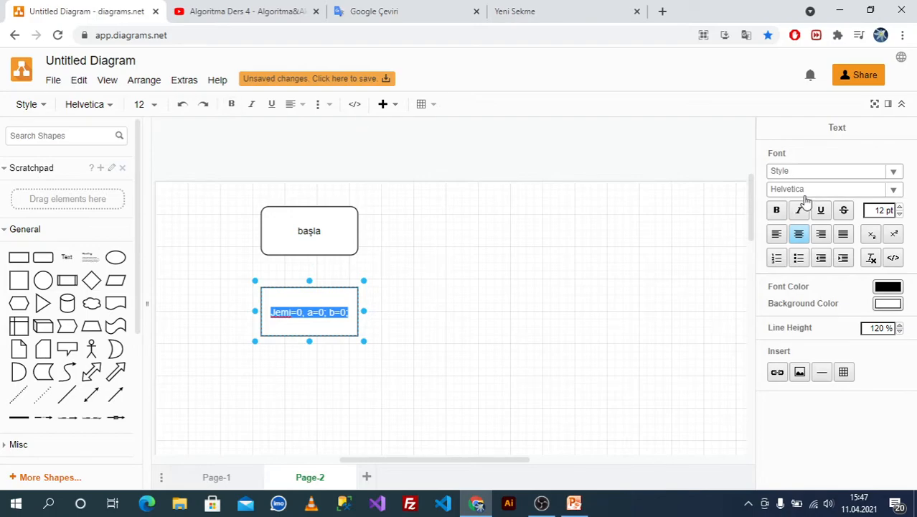
pyautogui.click(901, 206)
pyautogui.click(901, 206)
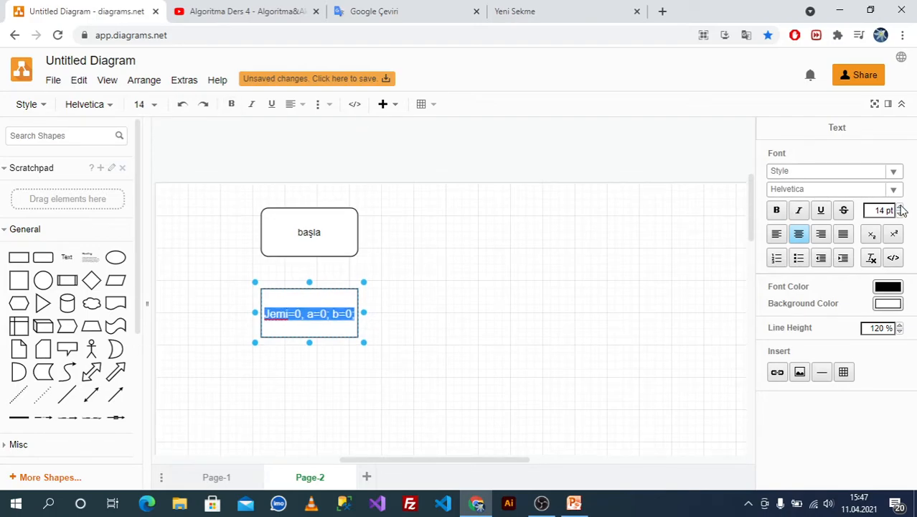
pyautogui.click(901, 206)
pyautogui.click(444, 322)
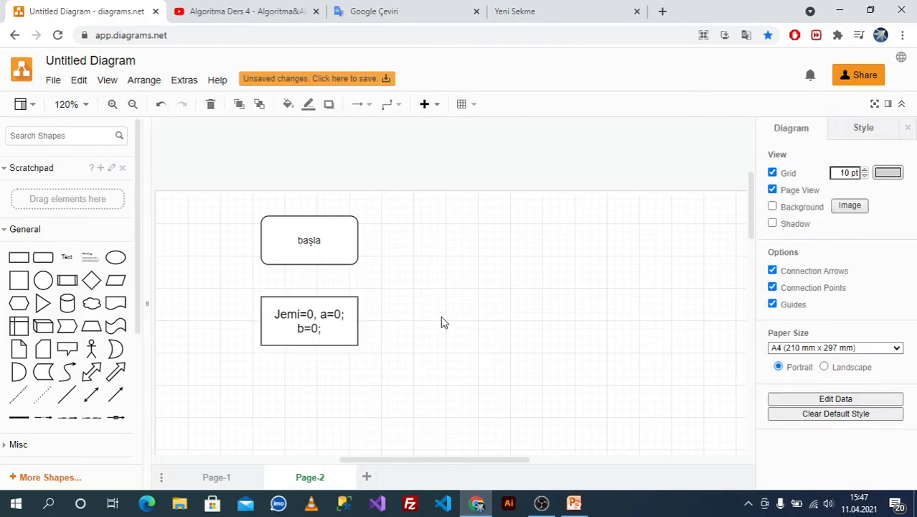
# Apply the light green style to the variable rectangle and light blue to the başla box, moving the rectangle slightly down.
pyautogui.click(307, 323)
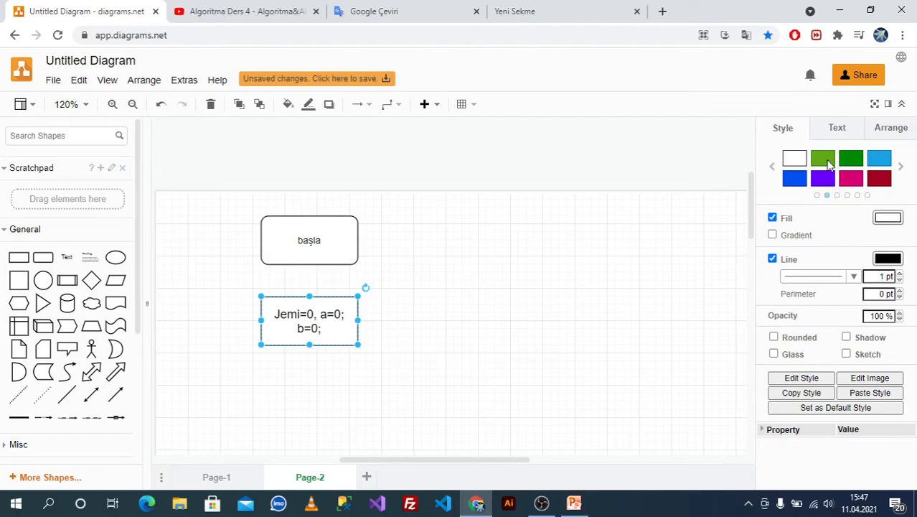
pyautogui.click(829, 163)
pyautogui.click(313, 244)
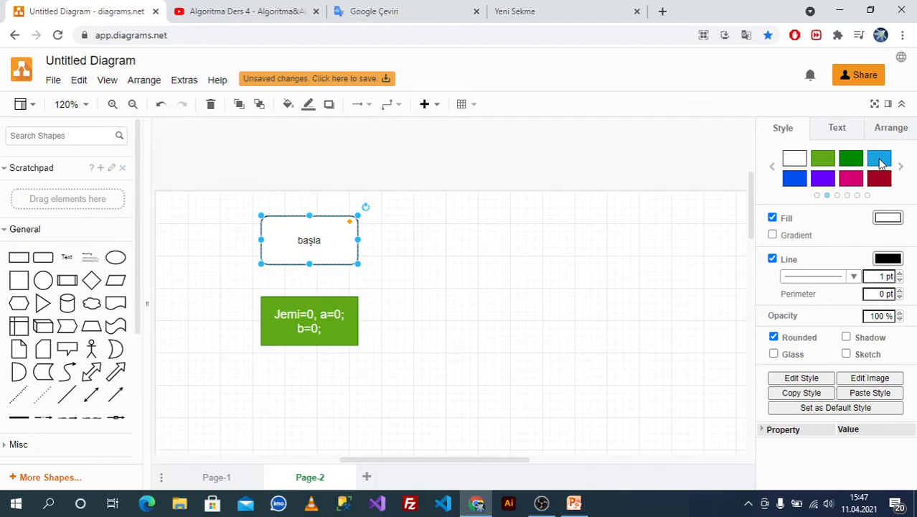
pyautogui.click(880, 161)
pyautogui.moveTo(327, 317)
pyautogui.mouseDown()
pyautogui.moveTo(327, 282)
pyautogui.moveTo(327, 325)
pyautogui.mouseUp()
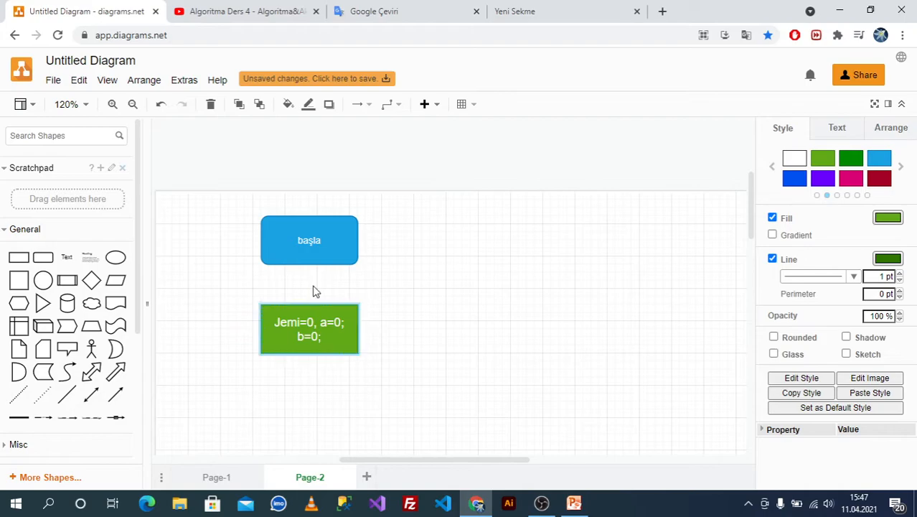
pyautogui.click(313, 291)
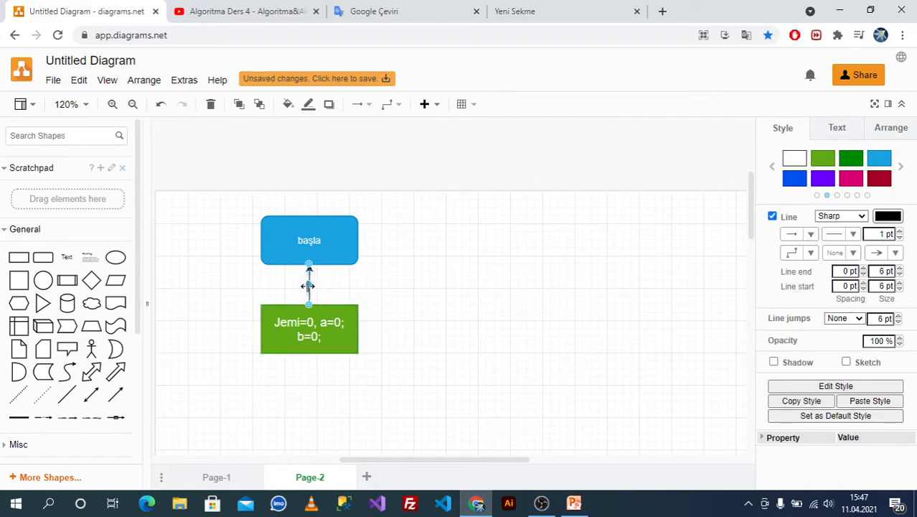
pyautogui.press('Delete')
pyautogui.moveTo(307, 287); pyautogui.dragTo(310, 246)
pyautogui.doubleClick(309, 245)
pyautogui.click(311, 246)
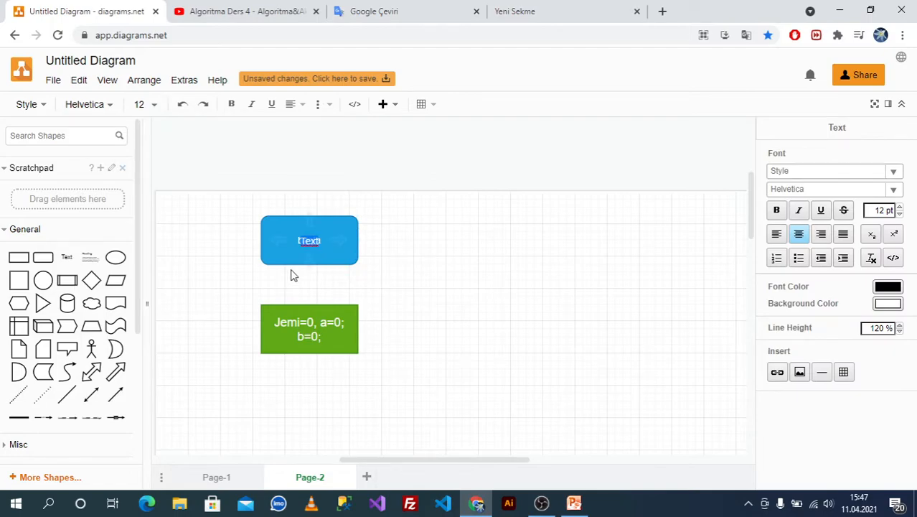
pyautogui.press('Escape')
# Connect the başla box to the green rectangle with a downward arrow.
pyautogui.click(302, 256)
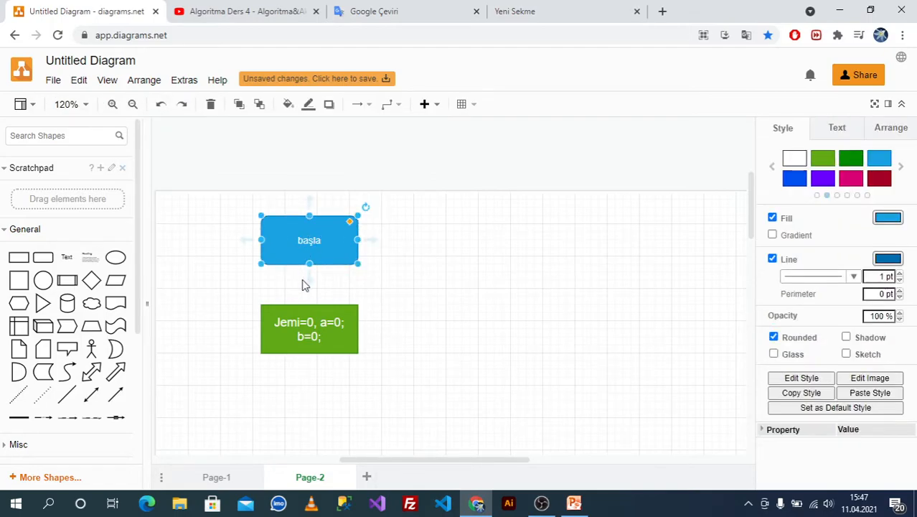
pyautogui.moveTo(309, 279); pyautogui.dragTo(309, 304)
pyautogui.click(373, 285)
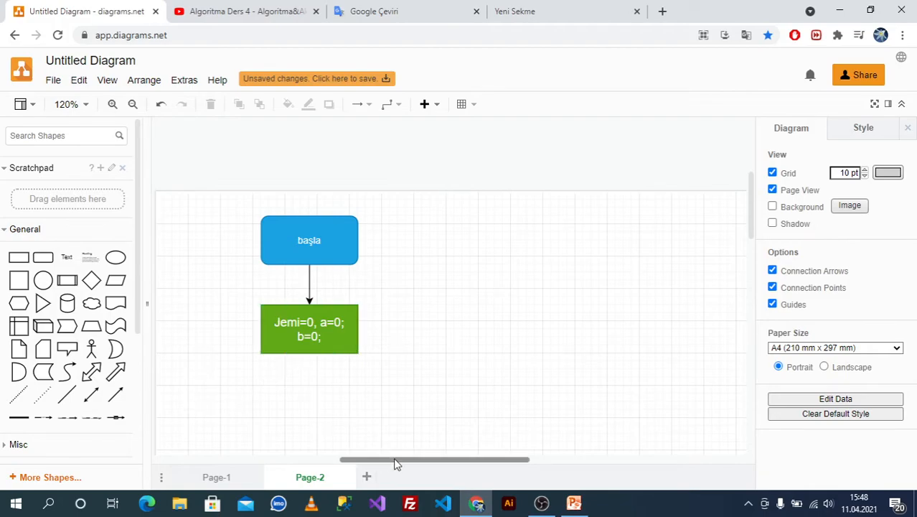
# Switch to the PowerPoint slide and highlight "Klawyaturadan San gir" in the algorithm's third line.
pyautogui.click(566, 507)
pyautogui.click(477, 503)
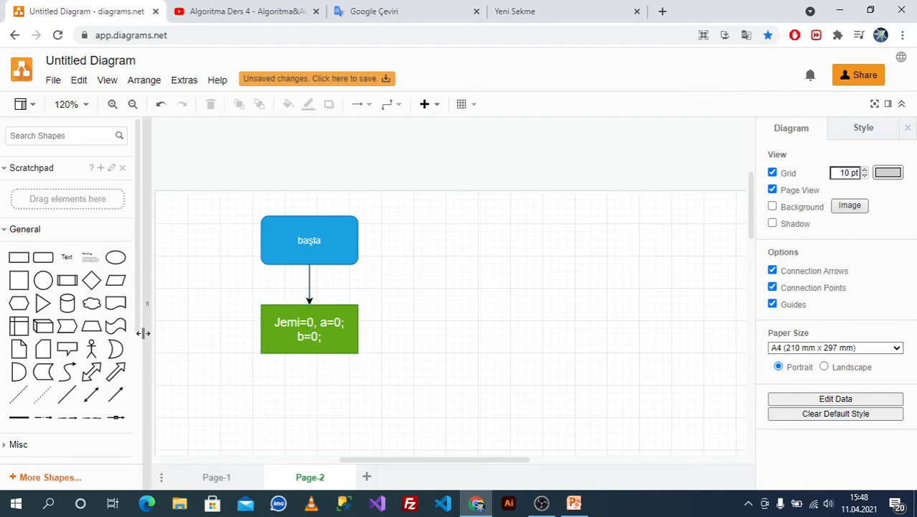
pyautogui.click(572, 511)
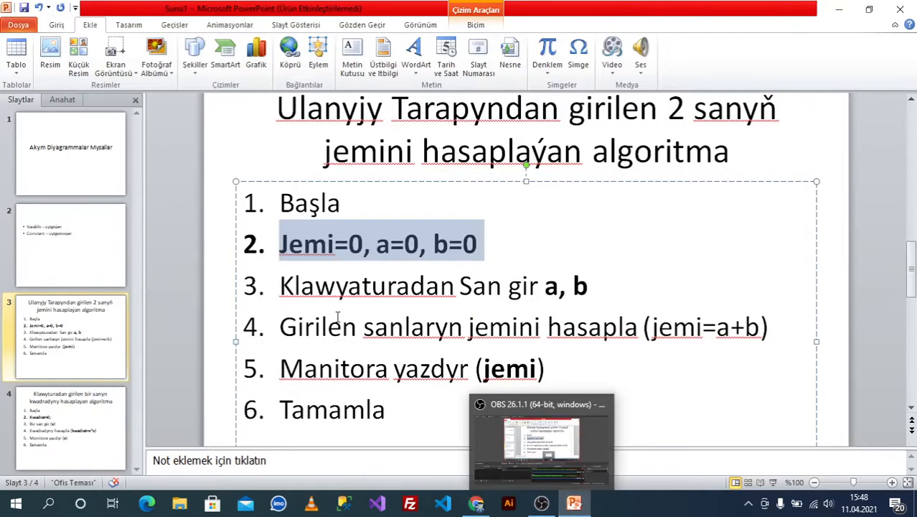
pyautogui.click(280, 287)
pyautogui.moveTo(524, 302); pyautogui.dragTo(537, 287)
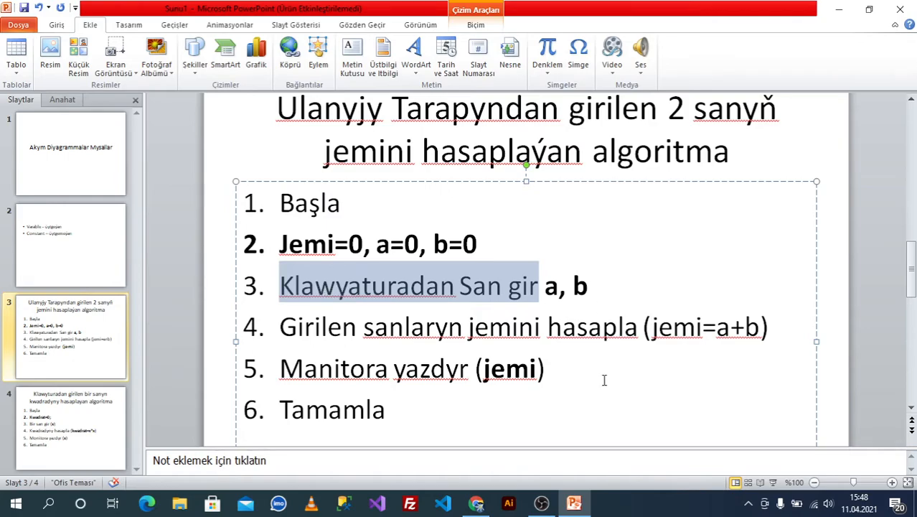
# Return to the diagram in Chrome and place a parallelogram below the green rectangle, aligned with it.
pyautogui.click(476, 502)
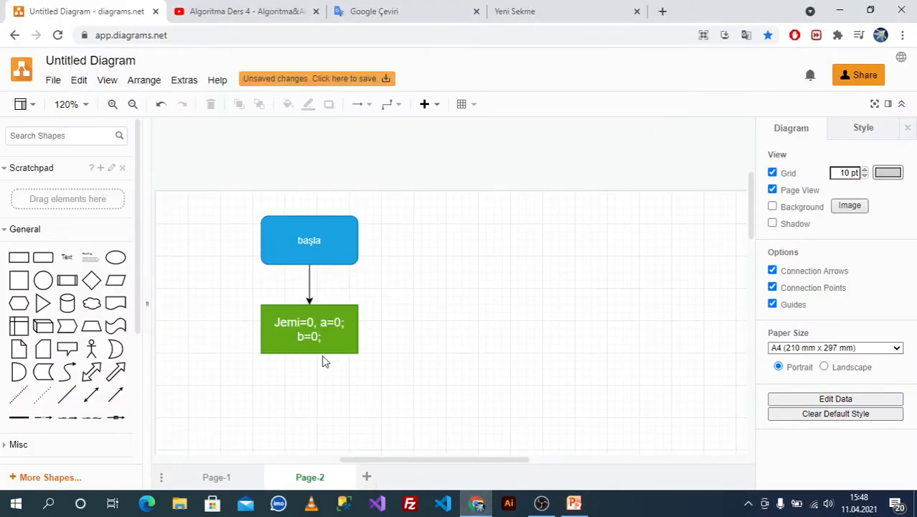
pyautogui.scroll(-3, 261, 363)
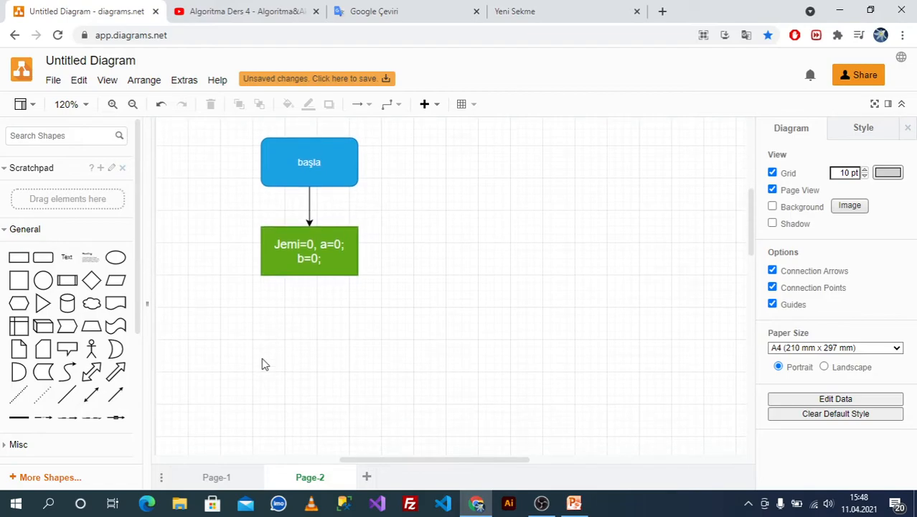
pyautogui.moveTo(115, 280); pyautogui.dragTo(269, 329)
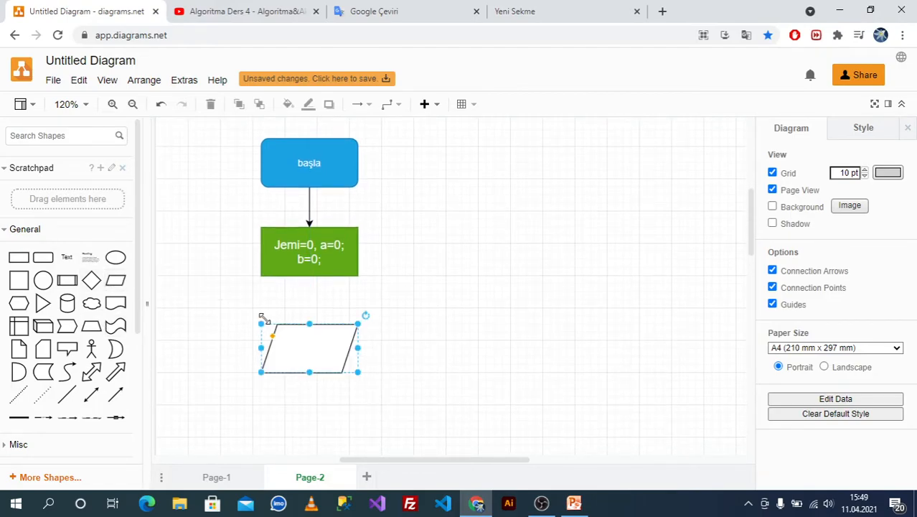
pyautogui.click(440, 337)
# Apply the dark red style to the parallelogram and label it "a, b".
pyautogui.click(343, 341)
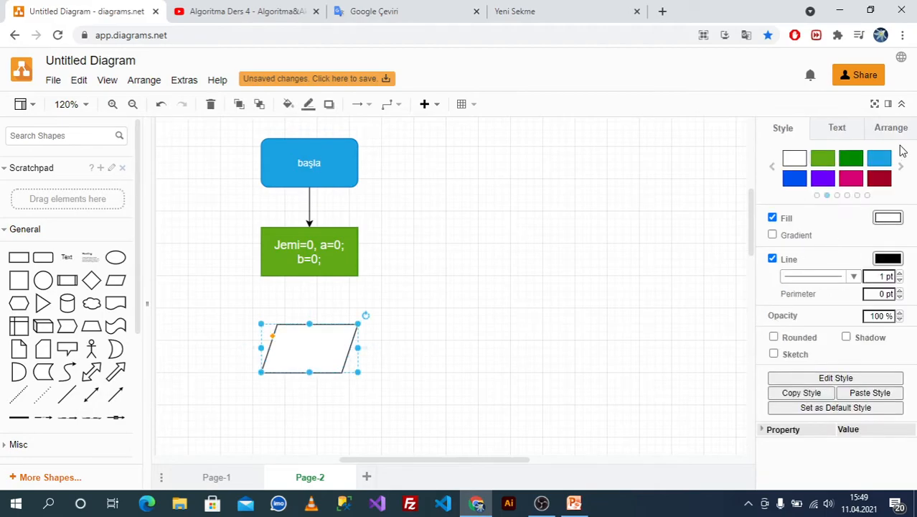
pyautogui.click(875, 184)
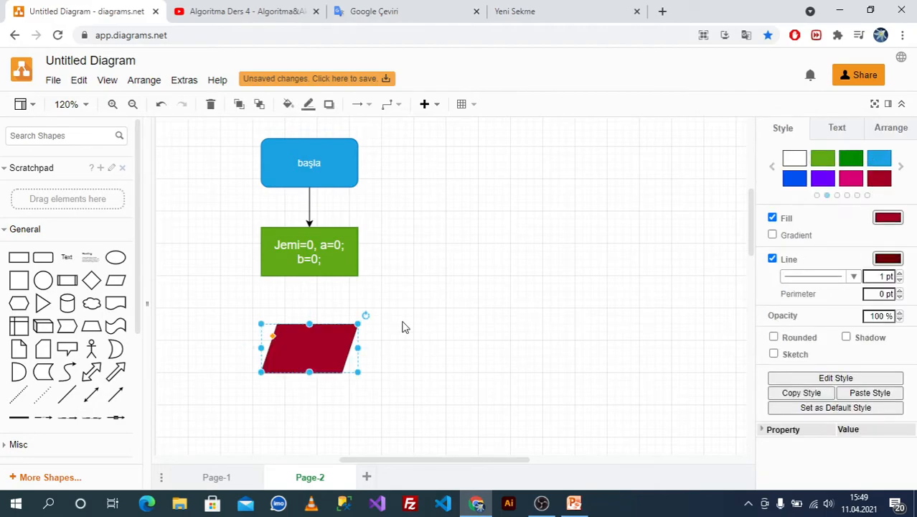
pyautogui.doubleClick(313, 344)
pyautogui.write('a, b')
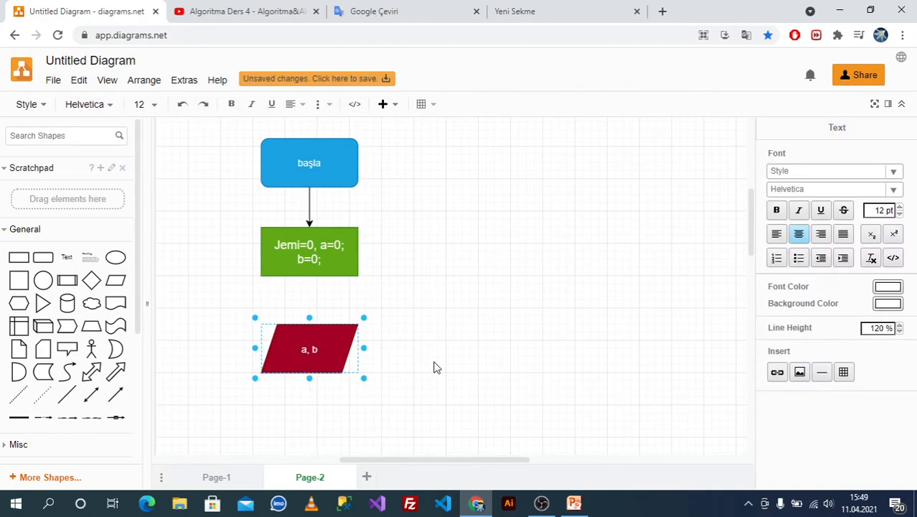
pyautogui.click(432, 367)
# Draw a downward arrow from the green rectangle toward the red parallelogram.
pyautogui.click(305, 268)
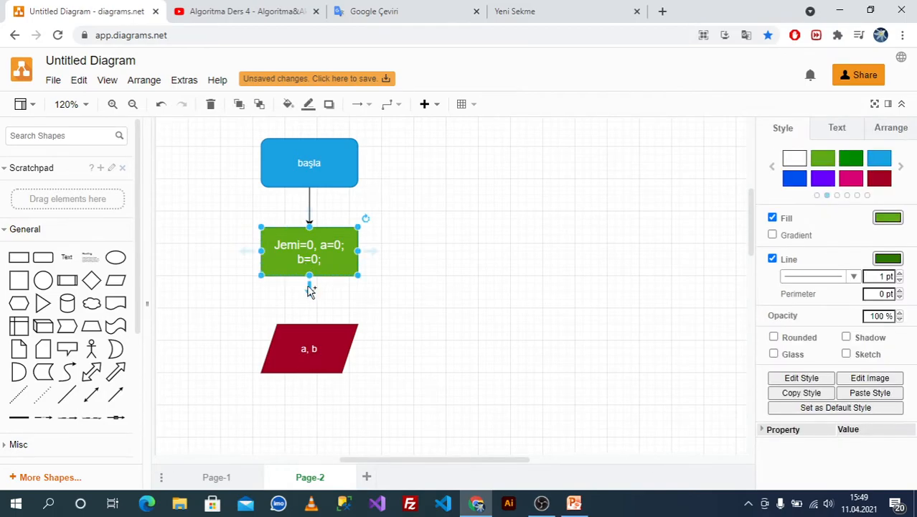
pyautogui.moveTo(310, 292); pyautogui.dragTo(310, 318)
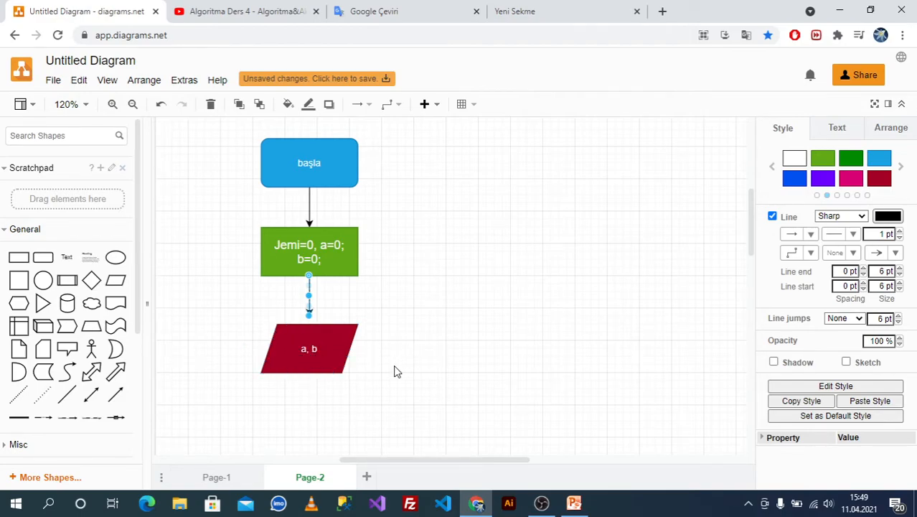
# Check the algorithm on the PowerPoint slide, return to the diagram in Chrome and place a green-styled rectangle to the right of the red parallelogram.
pyautogui.click(574, 503)
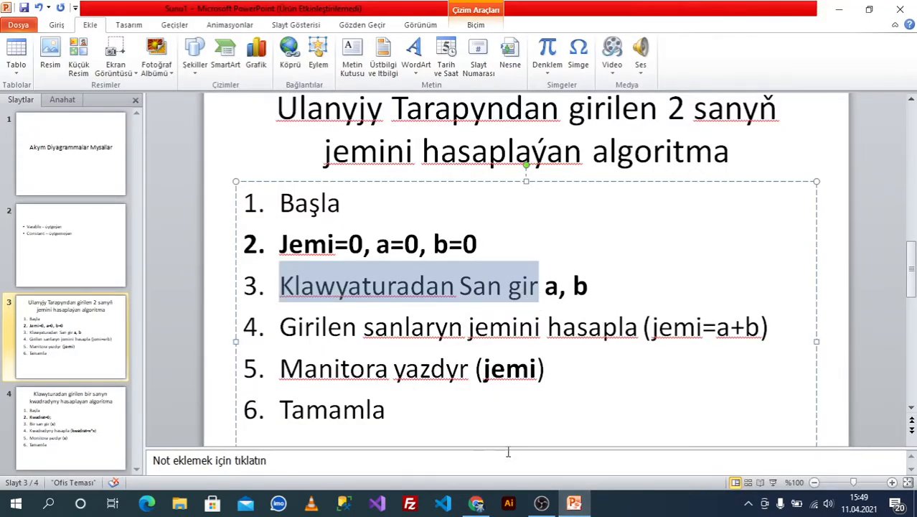
pyautogui.click(475, 502)
pyautogui.moveTo(18, 257); pyautogui.dragTo(418, 332)
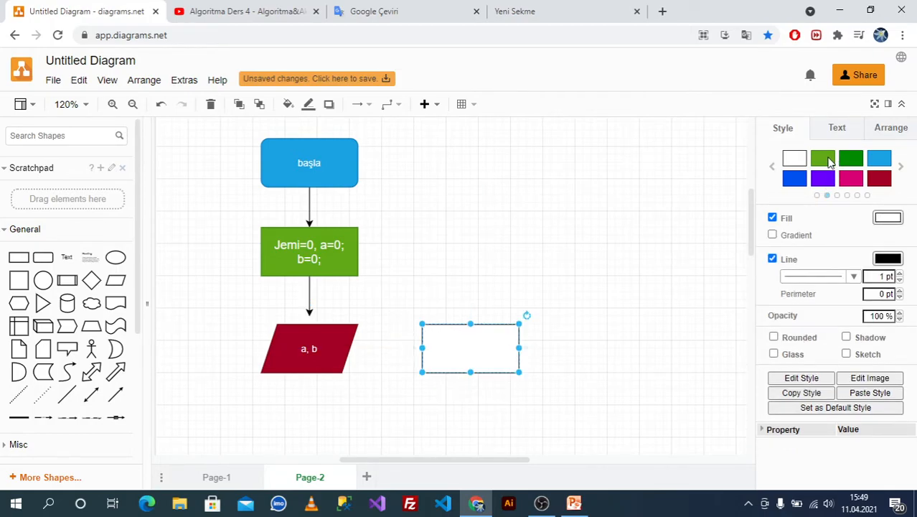
pyautogui.click(827, 159)
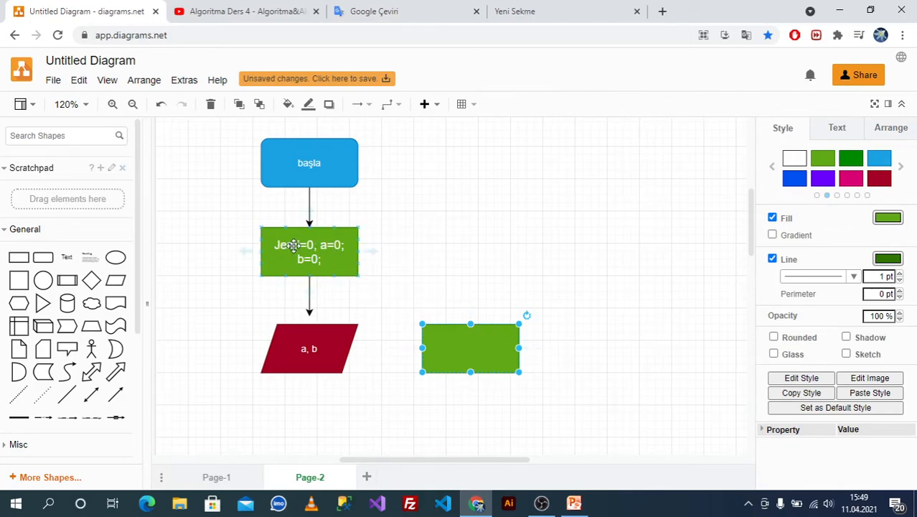
# Label the new green rectangle "Jemi=a+b" and set its text size to 15 pt.
pyautogui.doubleClick(453, 349)
pyautogui.write('Jem')
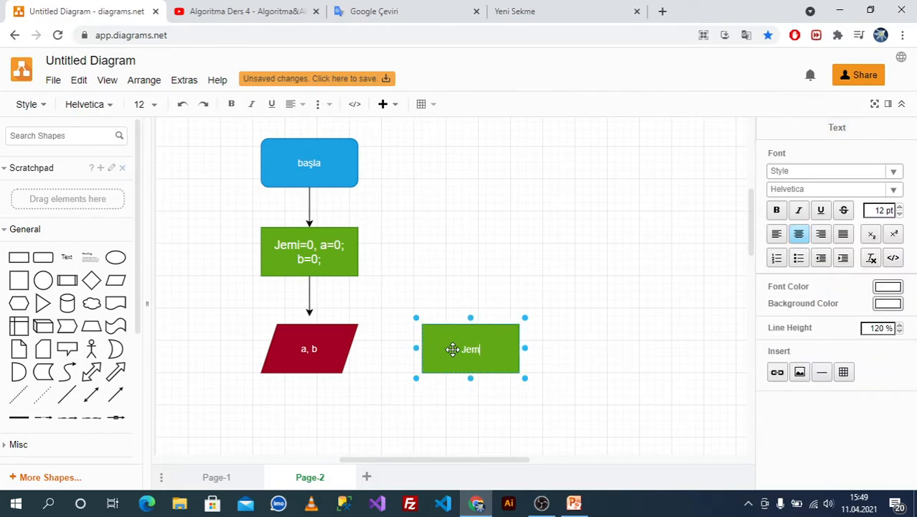
pyautogui.write('i=a+b')
pyautogui.click(899, 207)
pyautogui.click(899, 206)
pyautogui.click(899, 207)
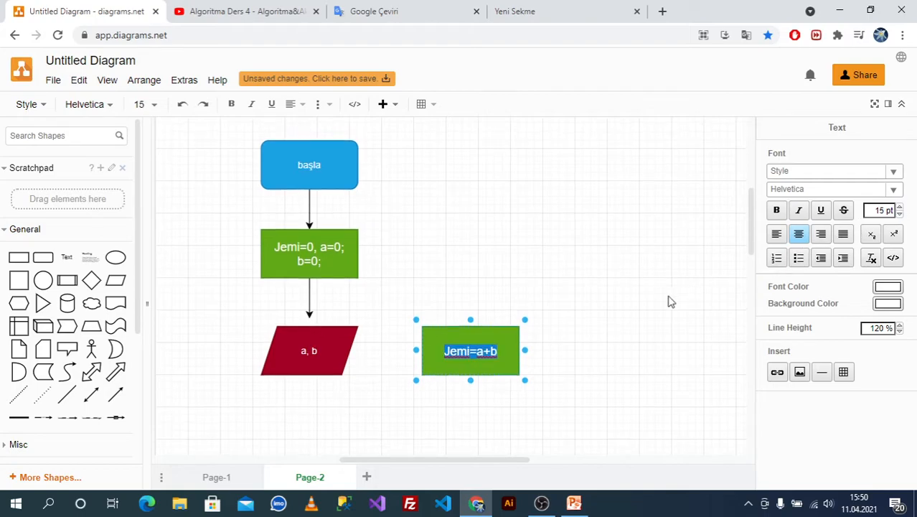
# Add a plain white rectangle in the empty area to the right of the blue start shape and label it "jemi=a+b".
pyautogui.click(19, 257)
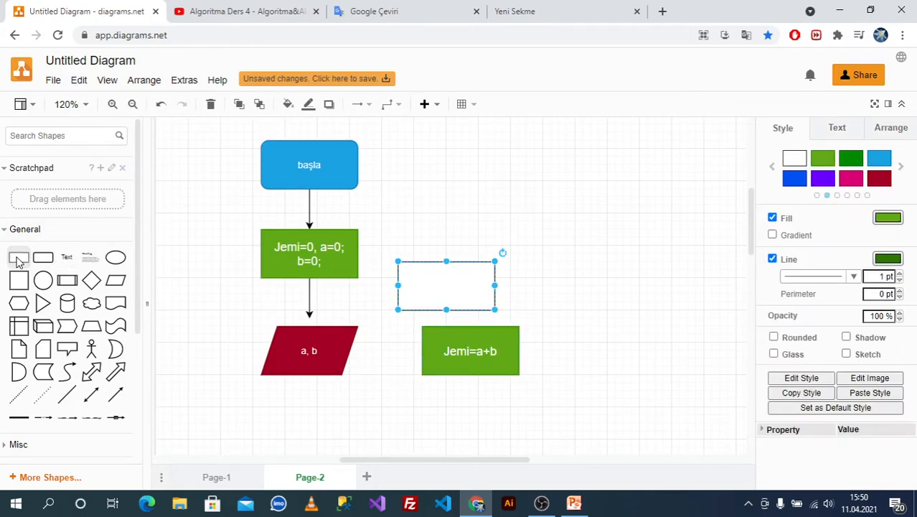
pyautogui.moveTo(434, 279); pyautogui.dragTo(583, 162)
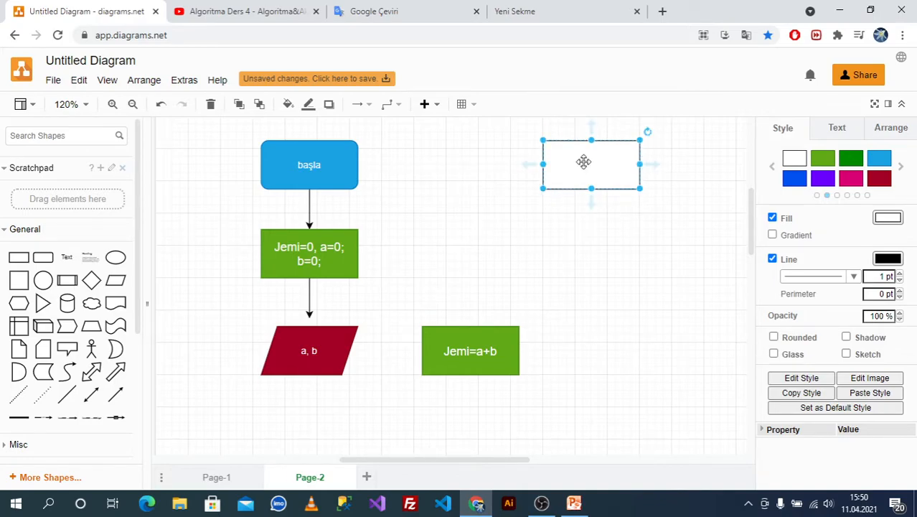
pyautogui.doubleClick(583, 162)
pyautogui.write('Jemi')
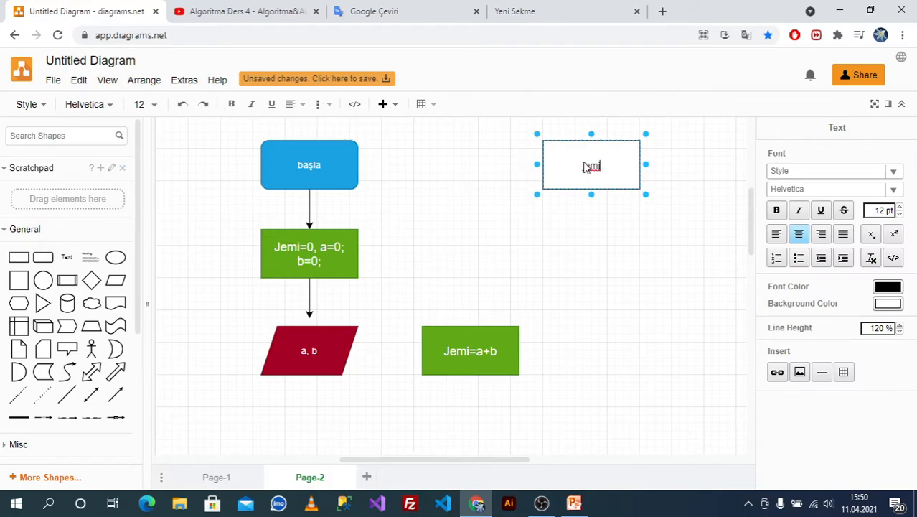
pyautogui.write('=a+b')
# Set the text size of the white rectangle's whole label to 19 pt.
pyautogui.moveTo(585, 167); pyautogui.dragTo(612, 171)
pyautogui.click(574, 169)
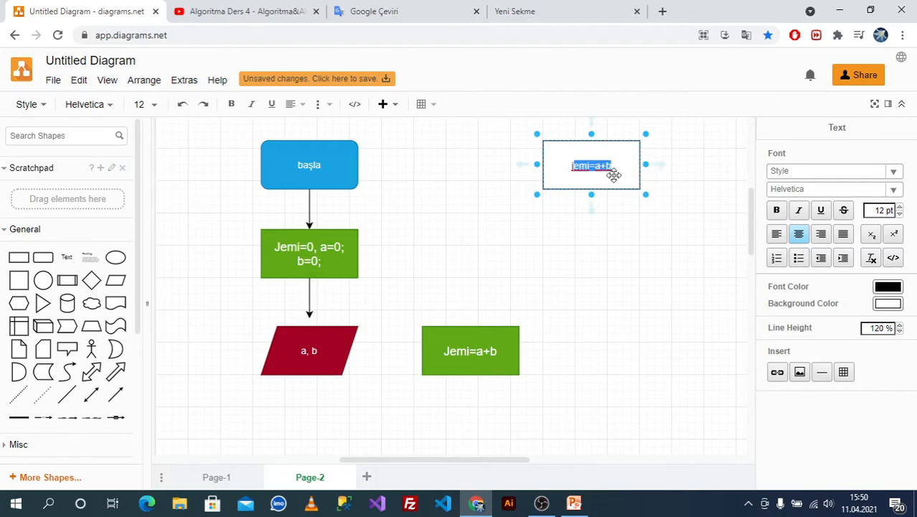
pyautogui.doubleClick(574, 169)
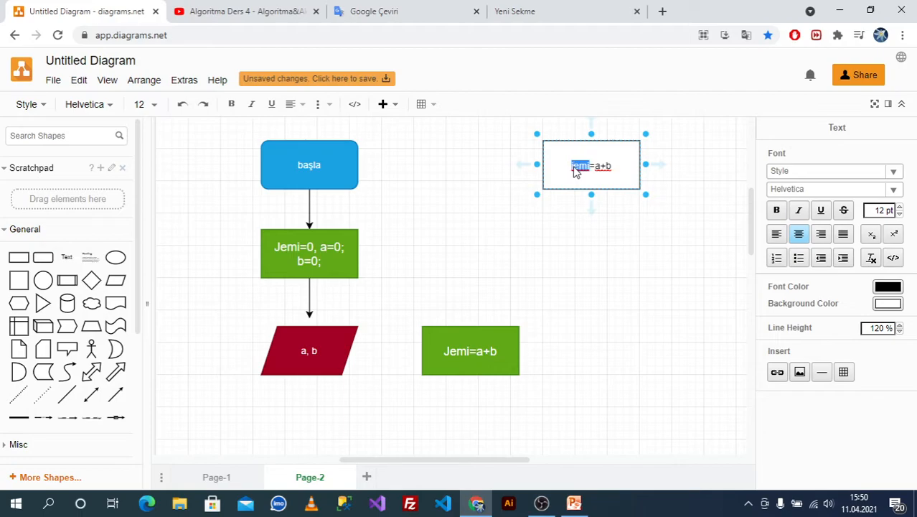
pyautogui.click(570, 166)
pyautogui.click(900, 207)
pyautogui.click(900, 207)
pyautogui.click(899, 207)
pyautogui.click(899, 207)
pyautogui.click(899, 206)
pyautogui.click(899, 206)
pyautogui.click(899, 207)
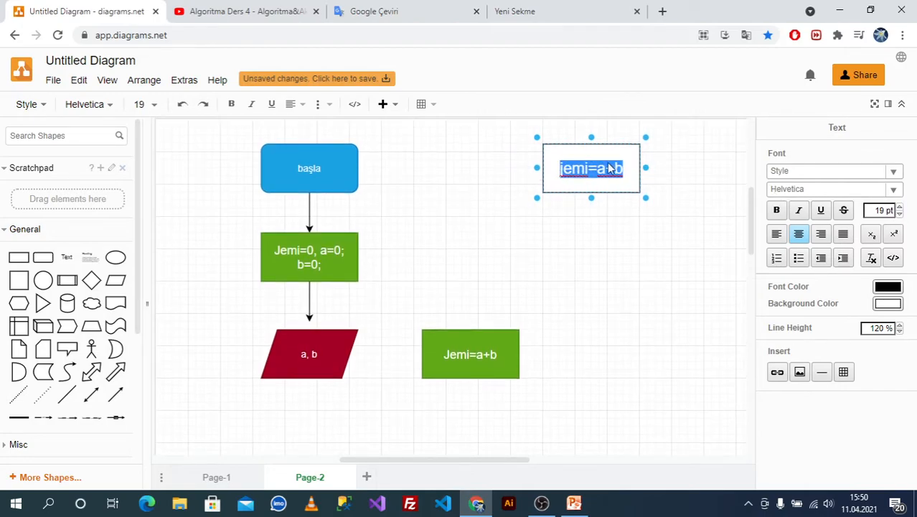
# Space out the white rectangle's formula as "jemi = a+b" and add the lines "a=10" and "b=3" below it.
pyautogui.click(595, 176)
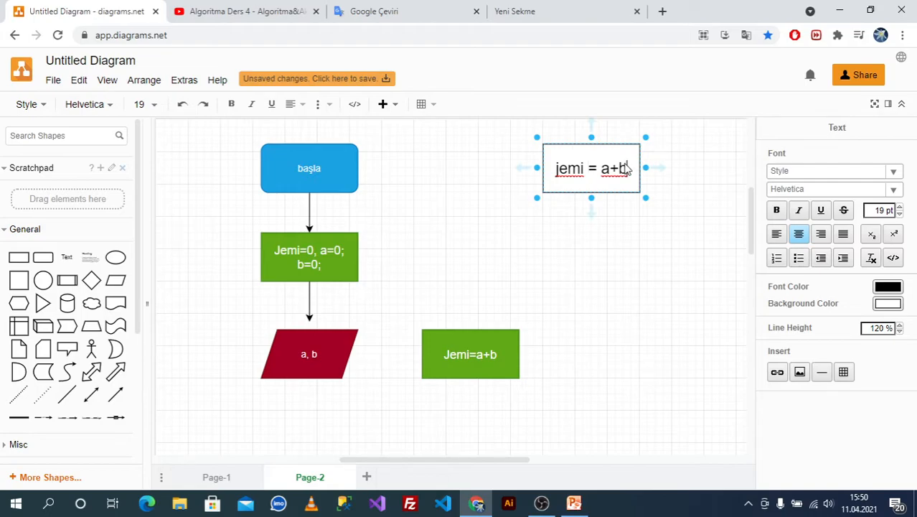
pyautogui.press('Return')
pyautogui.write('a')
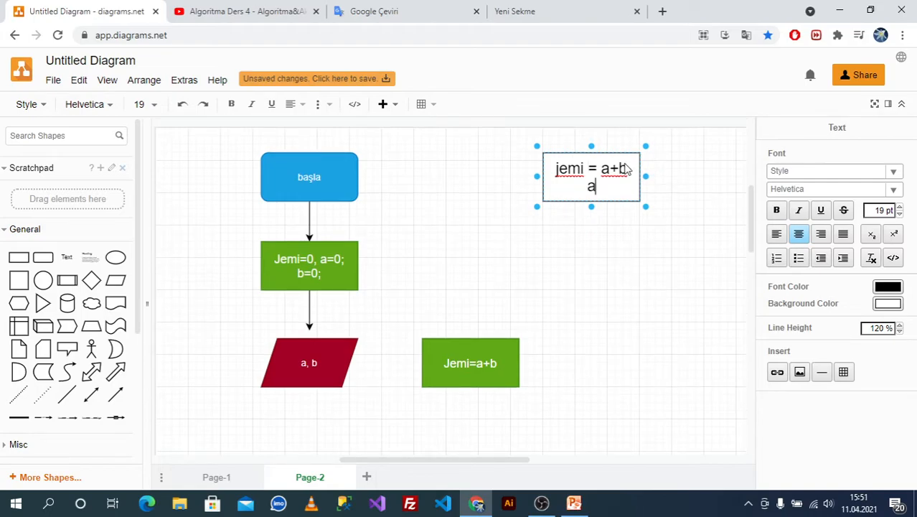
pyautogui.write('=10')
pyautogui.press('Return')
pyautogui.write('b=')
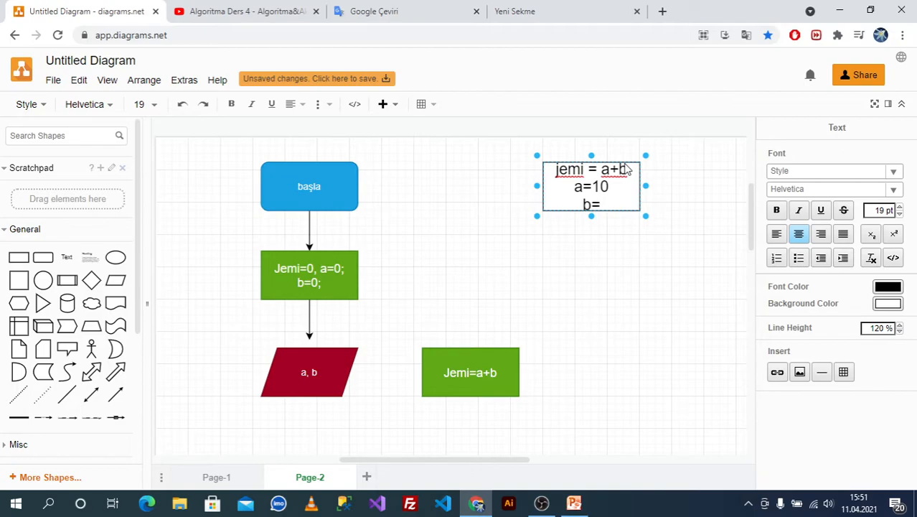
pyautogui.write('3')
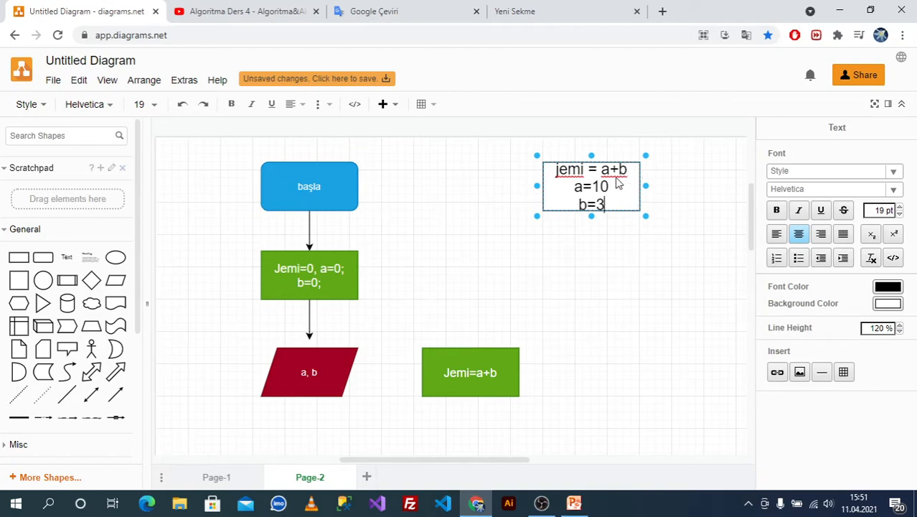